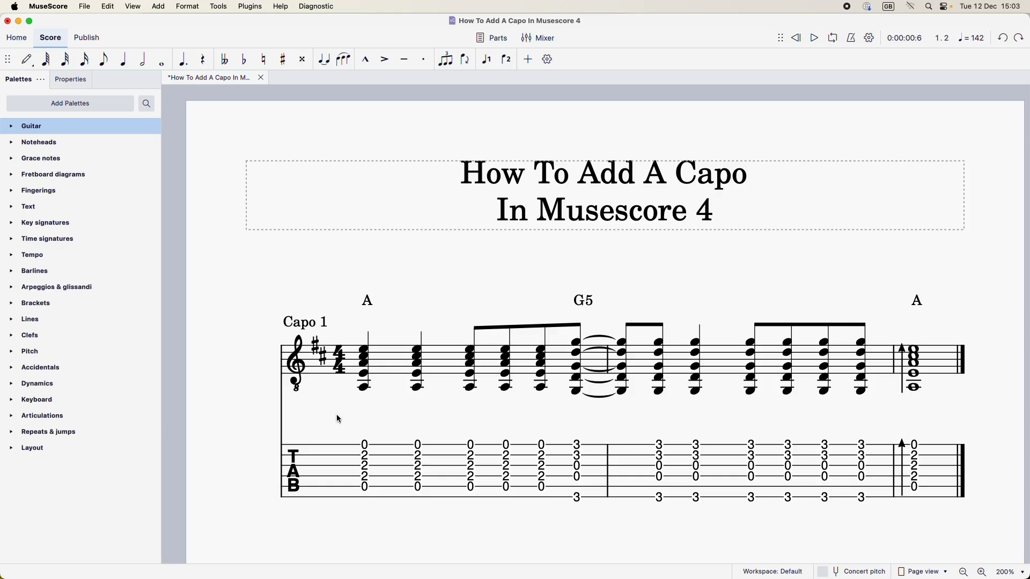
# Turn off the capo at the start of the score and play the music back without it.
pyautogui.click(304, 325)
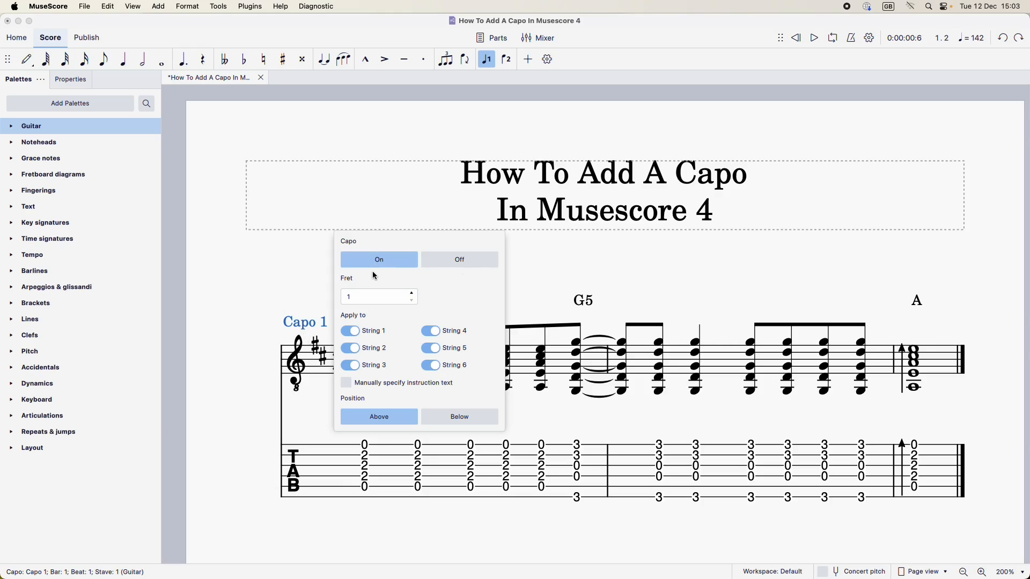
pyautogui.click(458, 261)
pyautogui.click(275, 270)
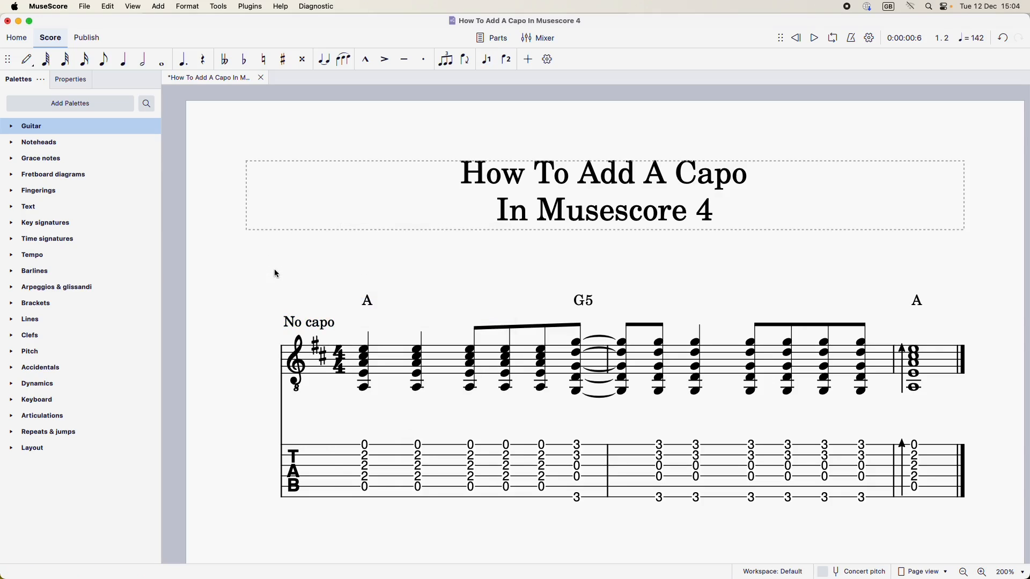
pyautogui.press('space')
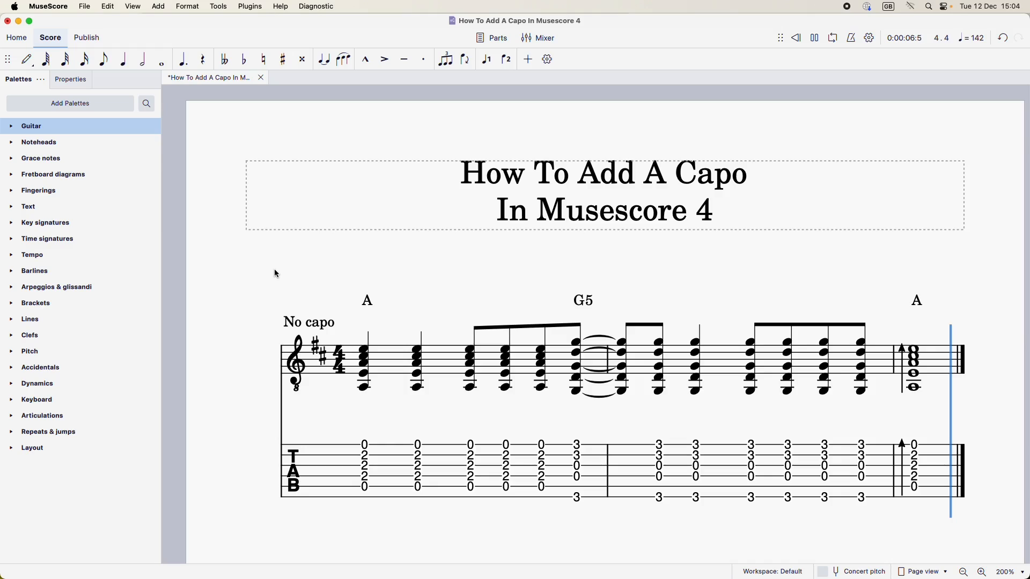
# Turn the capo at the start of the score back on at fret 1 and play the music back.
pyautogui.click(317, 325)
pyautogui.click(386, 313)
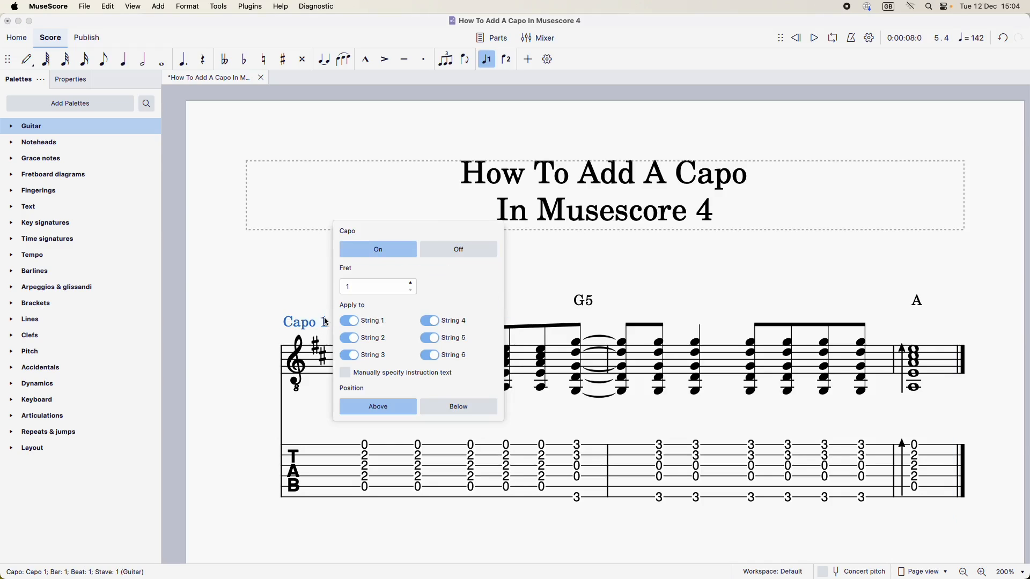
pyautogui.click(283, 293)
pyautogui.press('space')
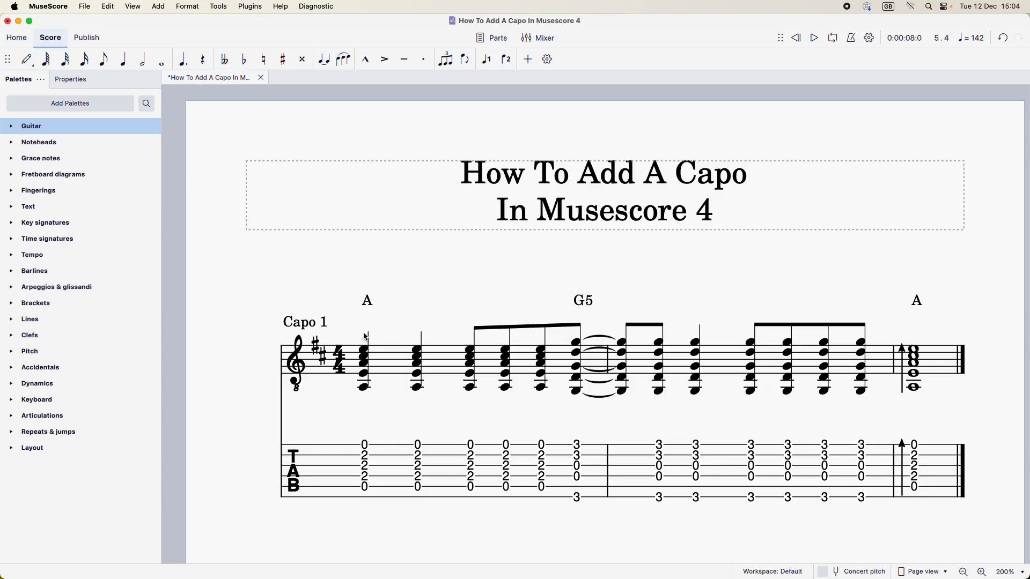
# Delete the capo marking above the clef and mute the computer's sound.
pyautogui.click(310, 327)
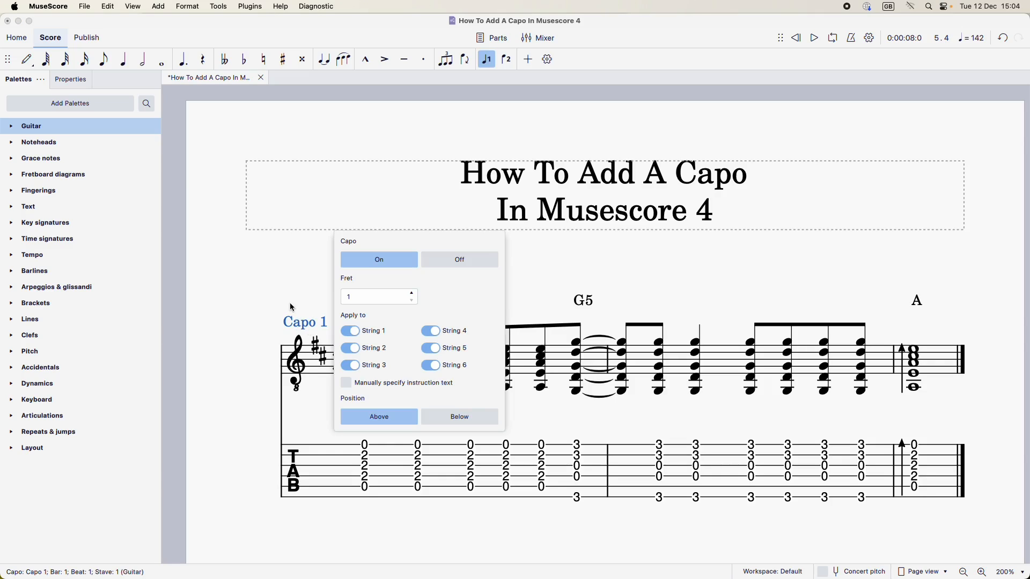
pyautogui.press('Delete')
pyautogui.press('Escape')
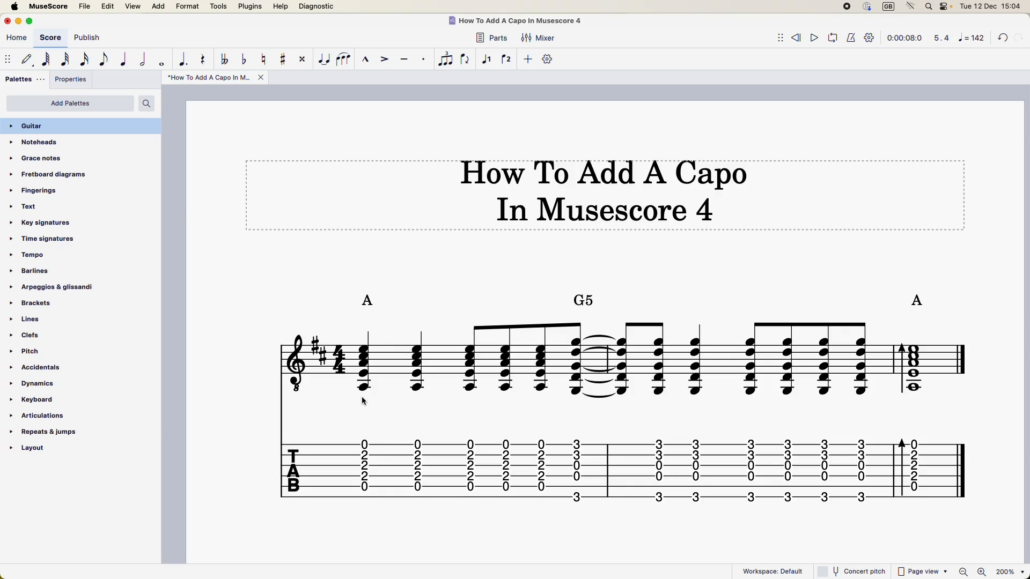
pyautogui.press('XF86AudioMute')
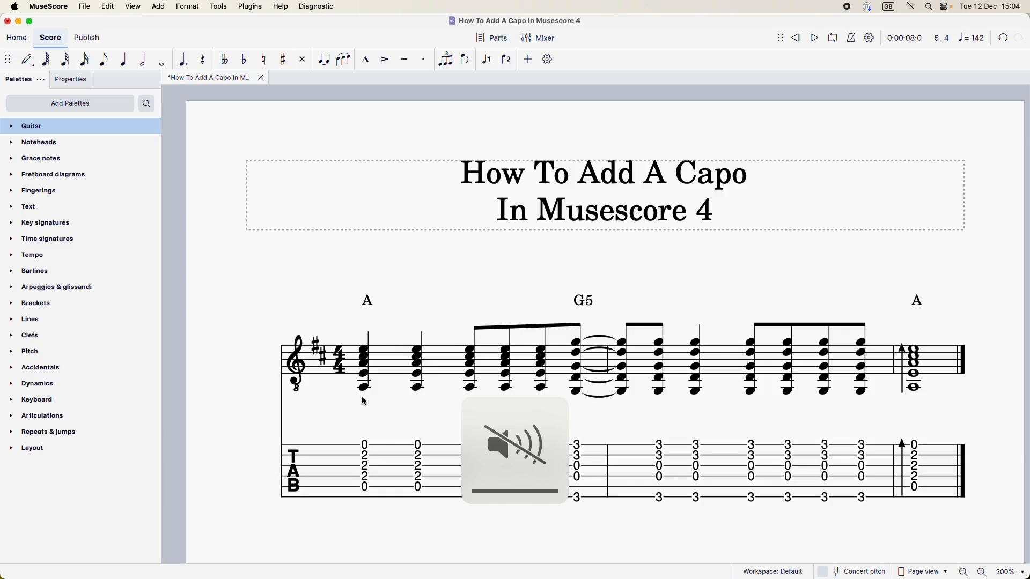
# Add a capo from the Guitar palette to the first chord and move its text to just above the clef.
pyautogui.click(364, 351)
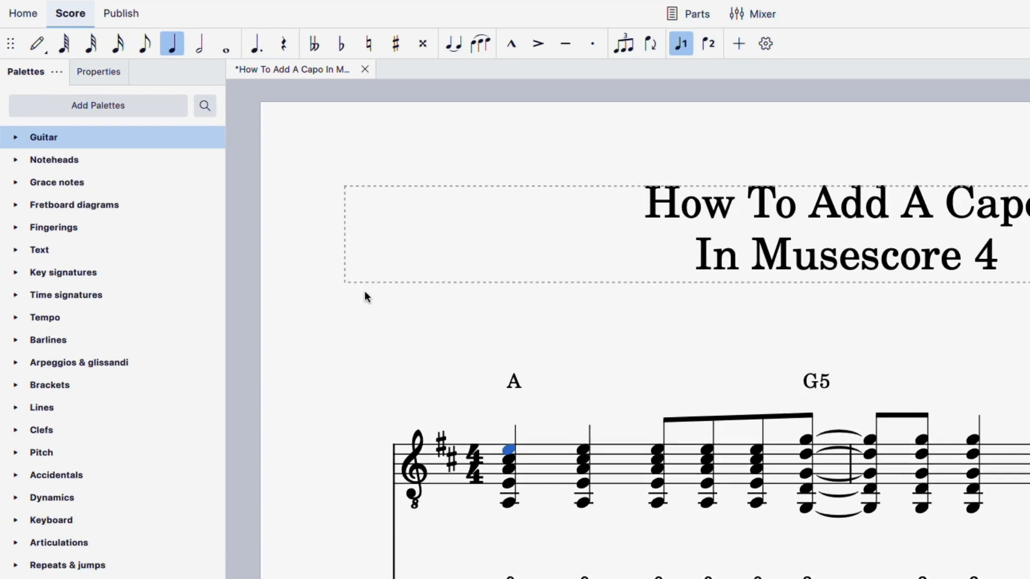
pyautogui.click(40, 139)
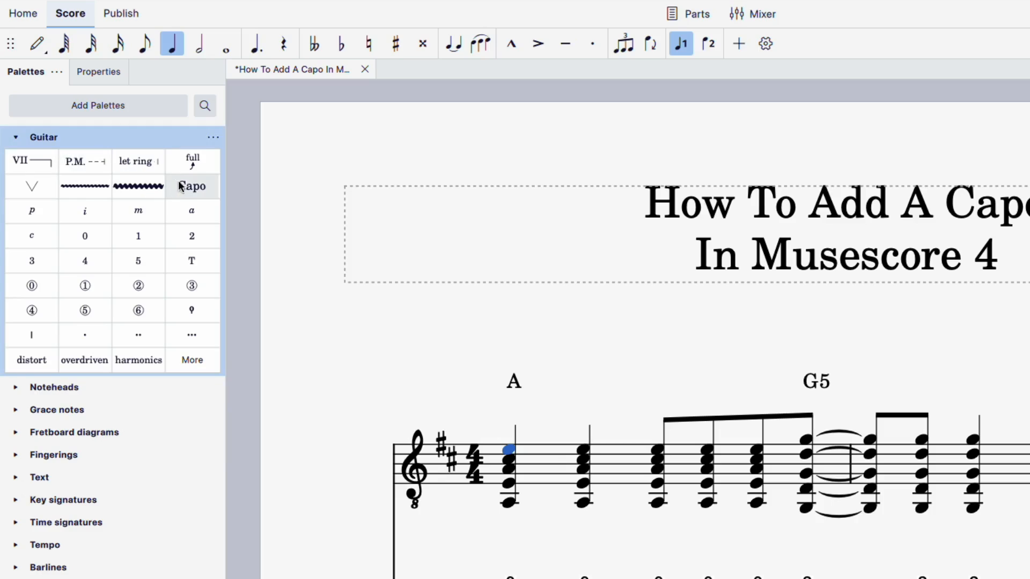
pyautogui.click(193, 190)
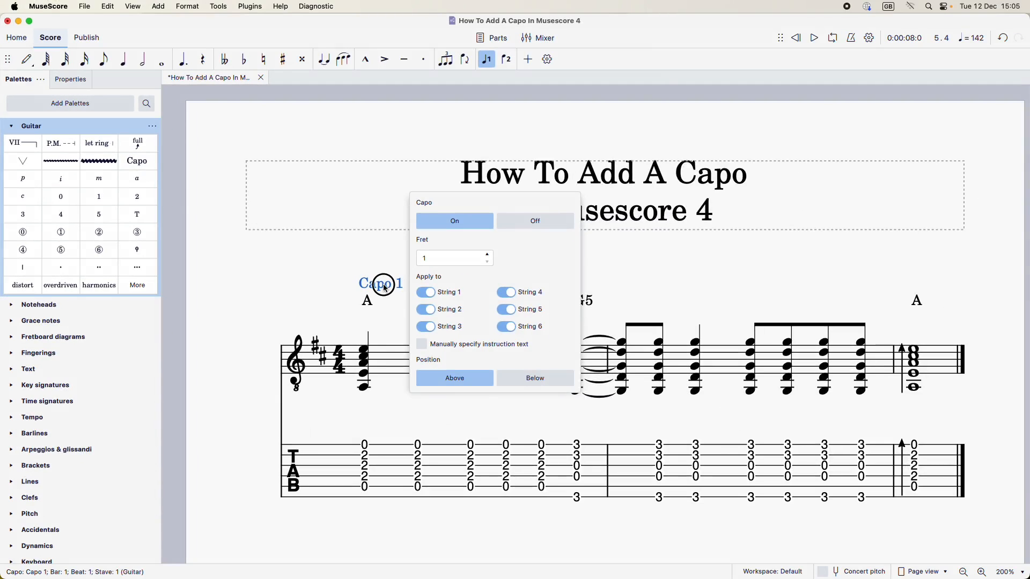
pyautogui.moveTo(382, 284); pyautogui.dragTo(311, 330)
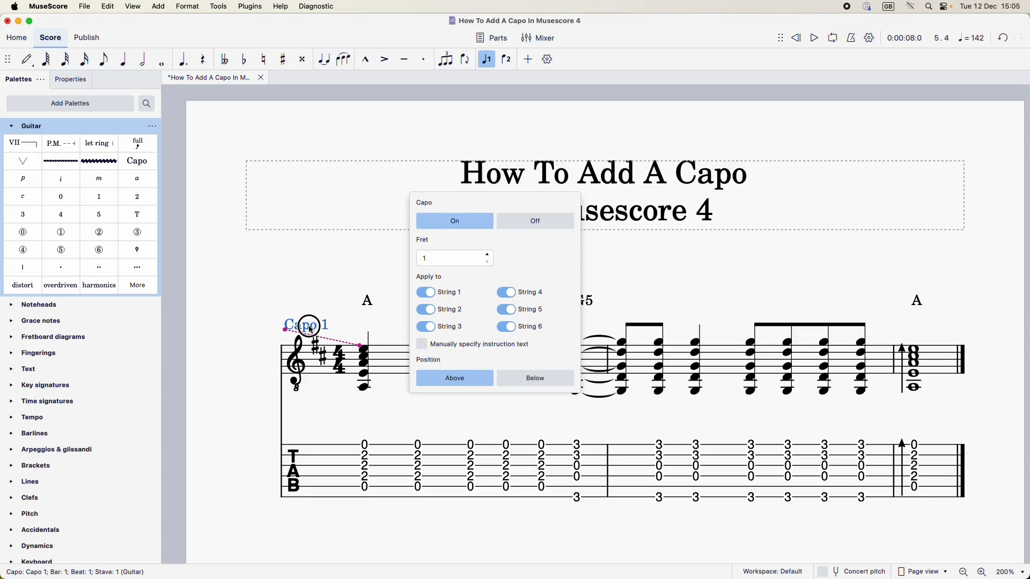
pyautogui.click(300, 290)
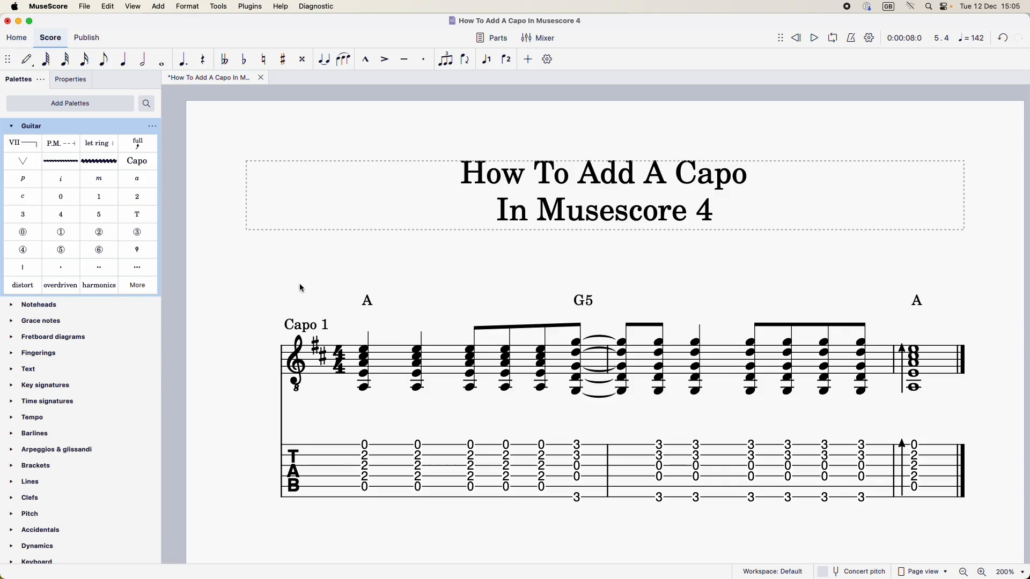
# Collapse the Guitar palette and remove it from the palette list.
pyautogui.click(11, 126)
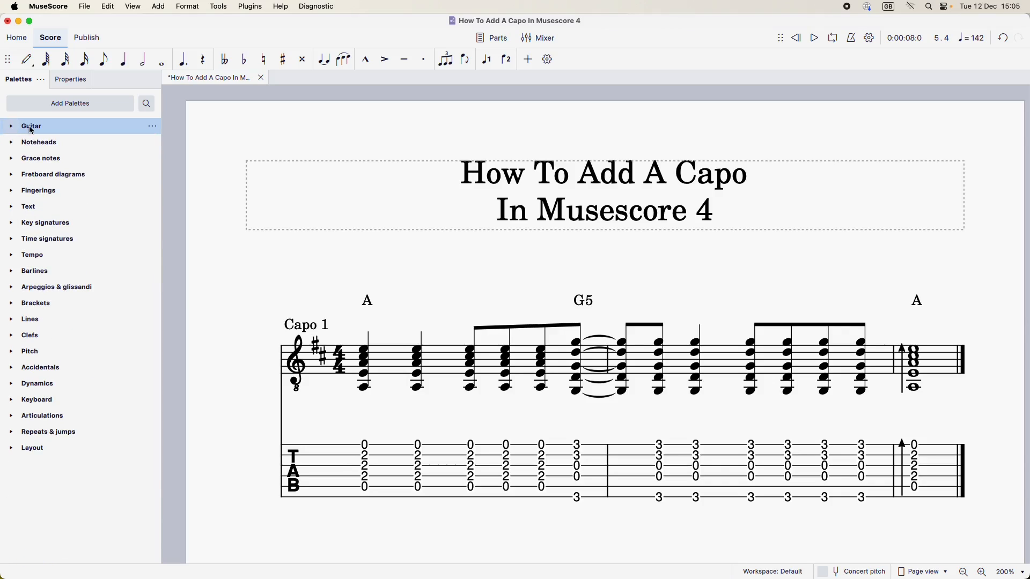
pyautogui.click(153, 126)
pyautogui.click(181, 144)
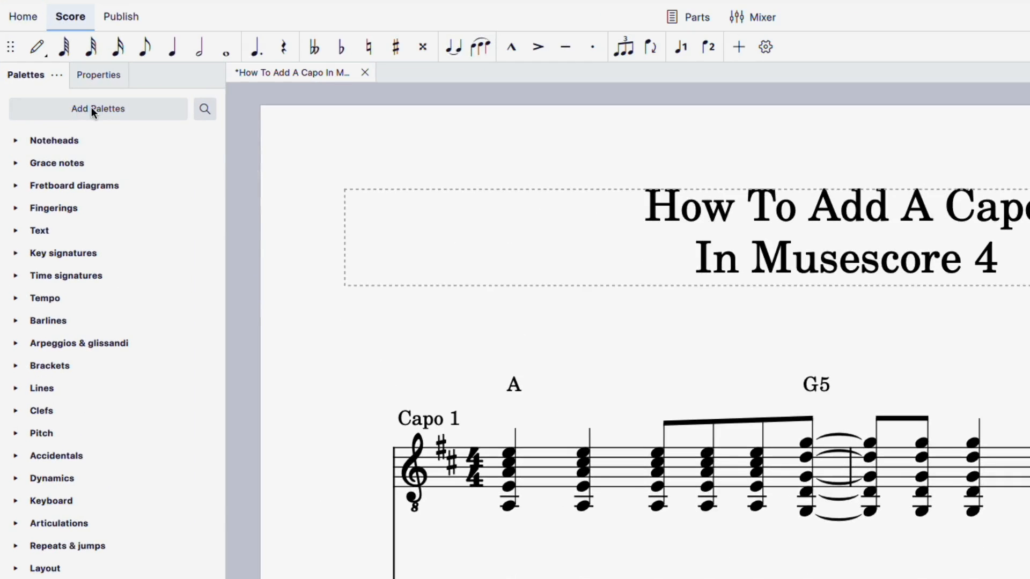
# Add the Guitar palette back to the palette list, expand it to check its contents and collapse it again.
pyautogui.click(91, 108)
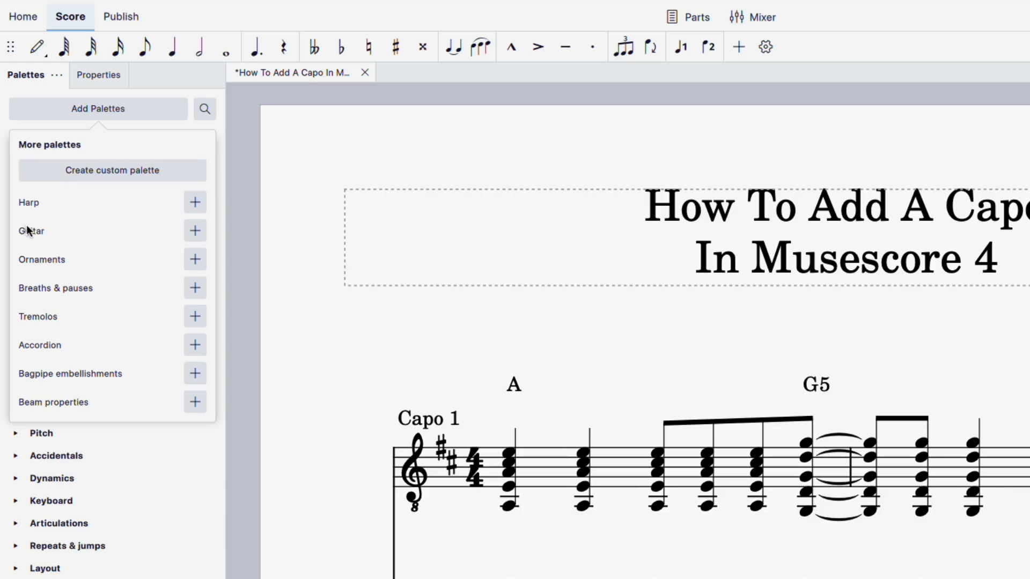
pyautogui.click(195, 230)
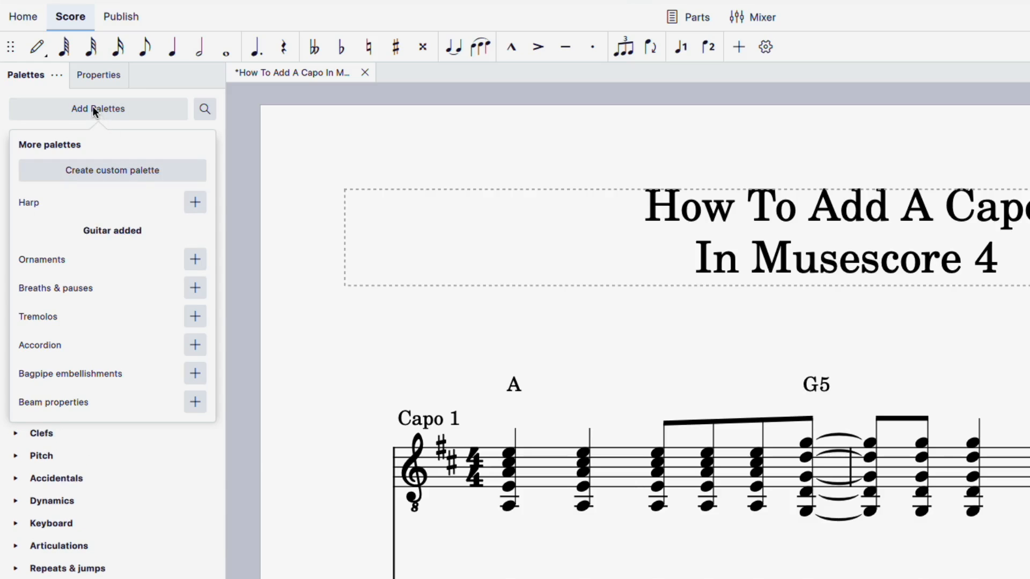
pyautogui.click(93, 110)
pyautogui.click(35, 143)
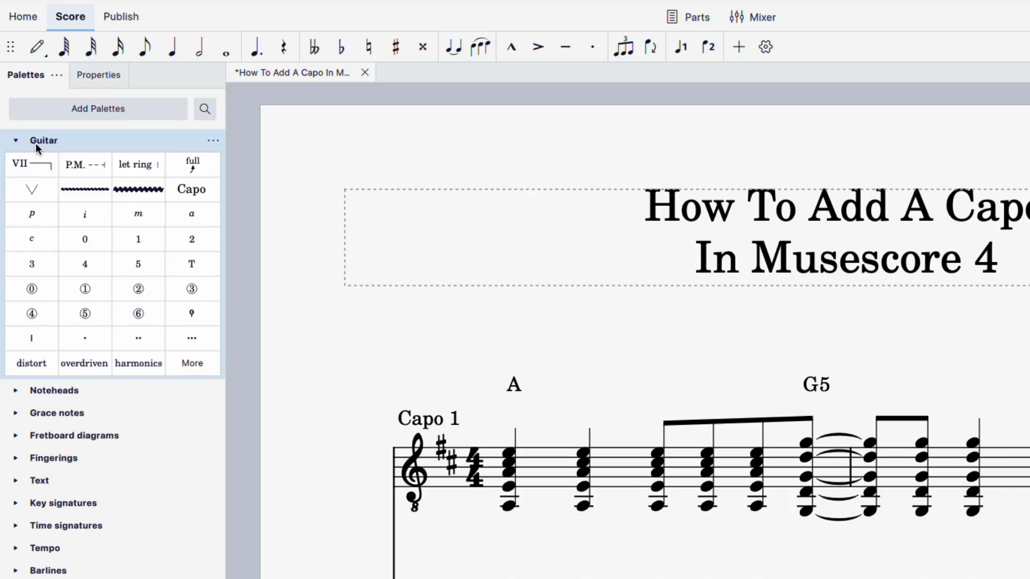
pyautogui.click(34, 142)
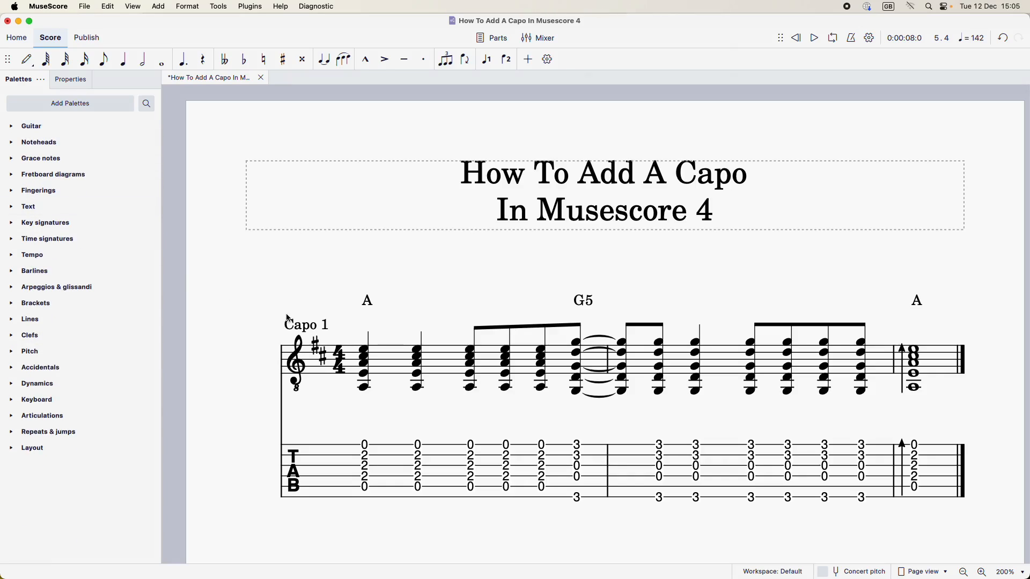
# Raise the capo's fret to 2 and beyond, and return it to fret 1.
pyautogui.click(309, 325)
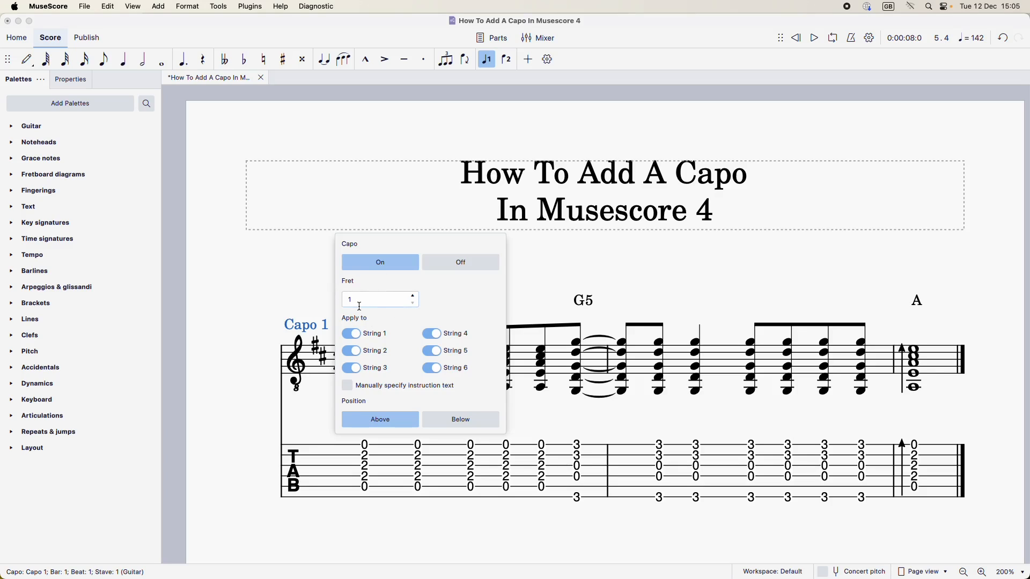
pyautogui.click(415, 296)
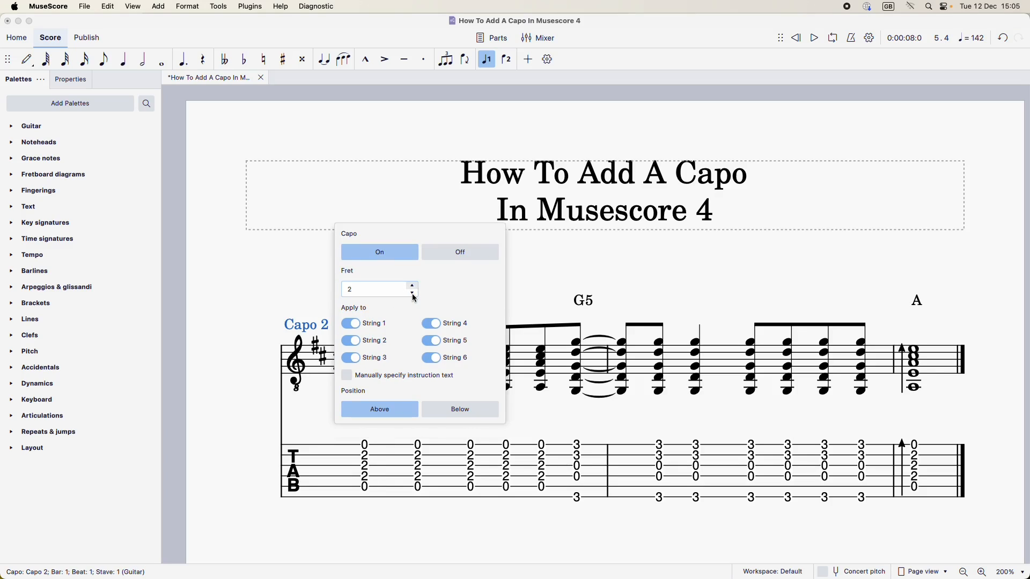
pyautogui.click(413, 286)
pyautogui.click(413, 294)
pyautogui.click(414, 295)
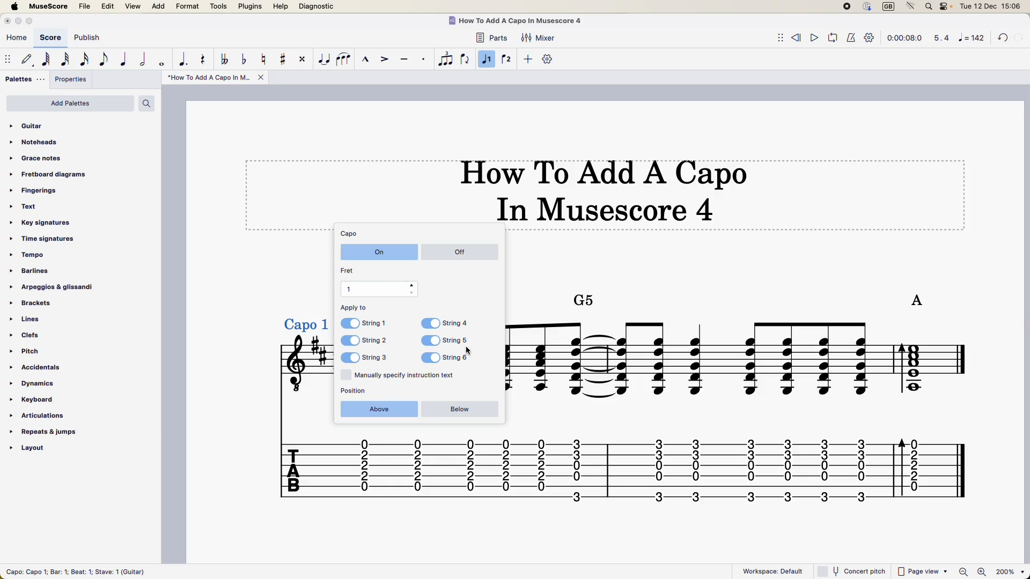
# Exclude strings 1 and 2 from the capo and set its manual instruction text to "Partial Capo: strings 3 - 6".
pyautogui.click(354, 325)
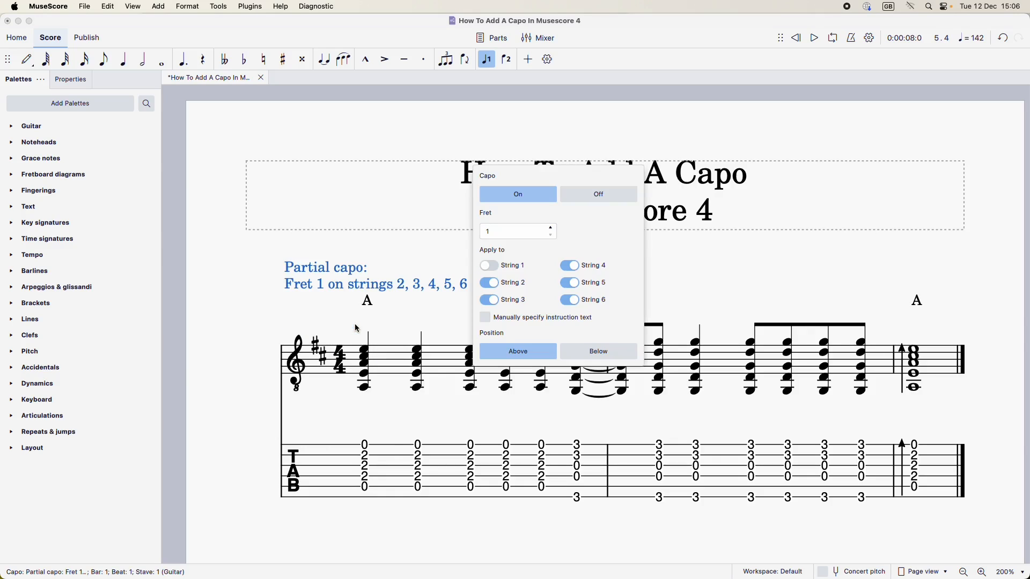
pyautogui.click(490, 284)
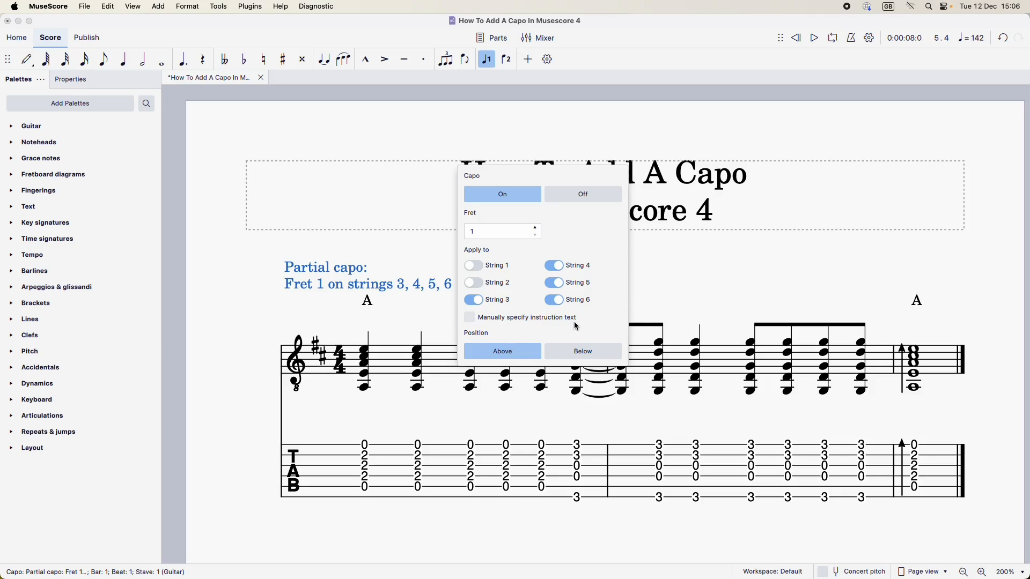
pyautogui.click(470, 319)
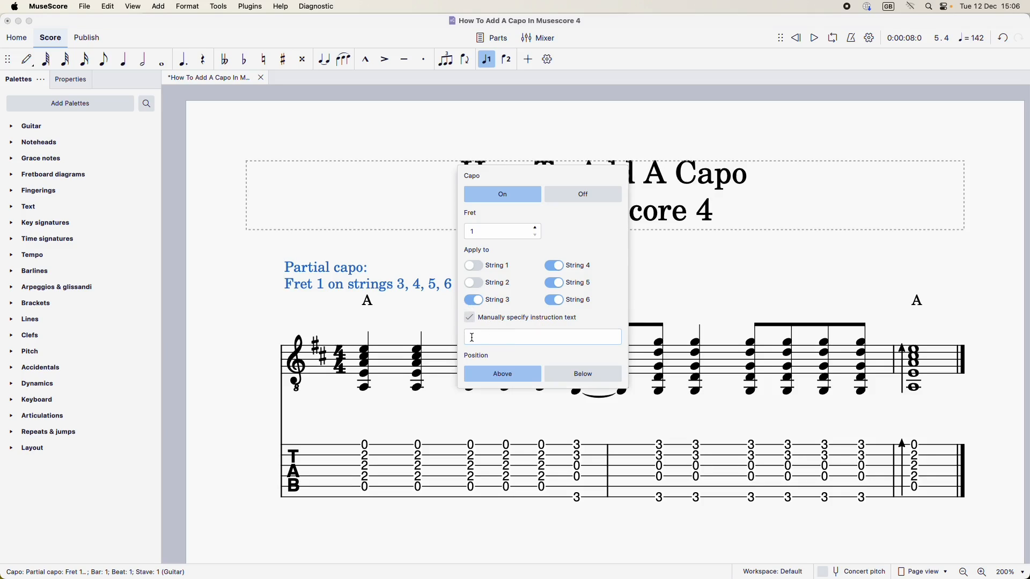
pyautogui.click(472, 337)
pyautogui.write('Partial Capo:')
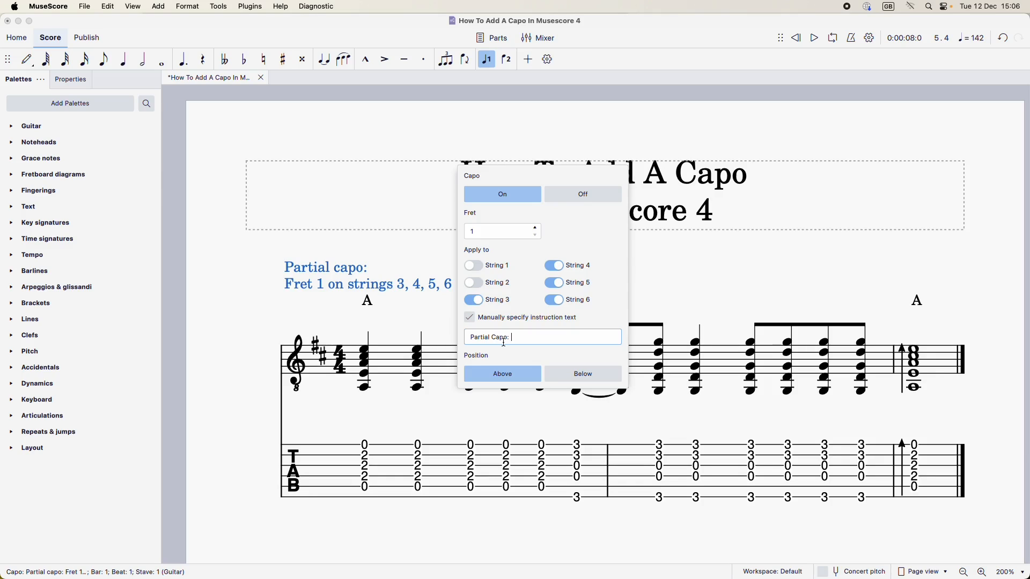
pyautogui.write(' strings 3 - 6')
pyautogui.click(338, 265)
# Move the partial capo text down to just above the clef and deselect it.
pyautogui.click(341, 285)
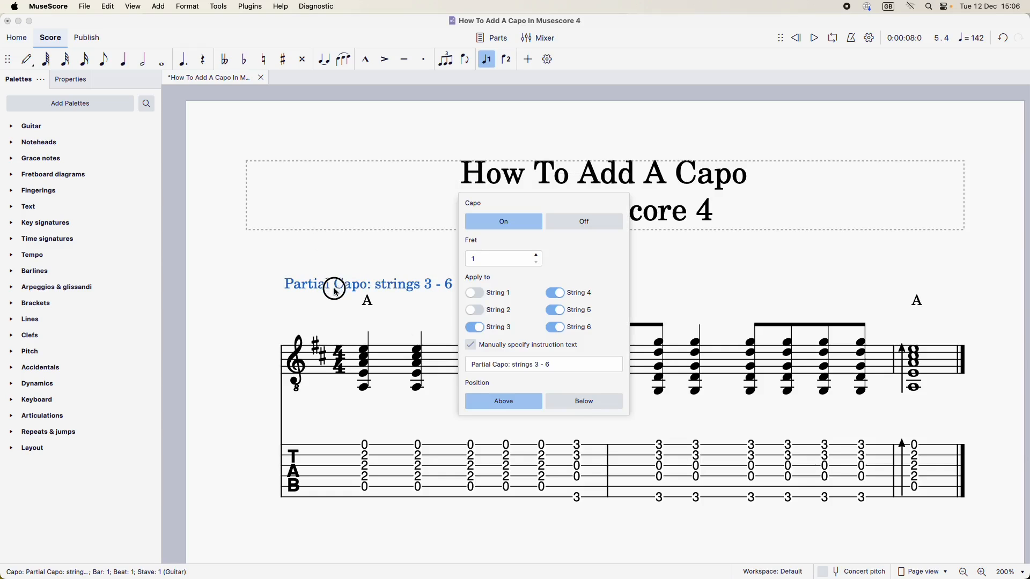
pyautogui.moveTo(319, 298); pyautogui.dragTo(315, 323)
pyautogui.click(267, 272)
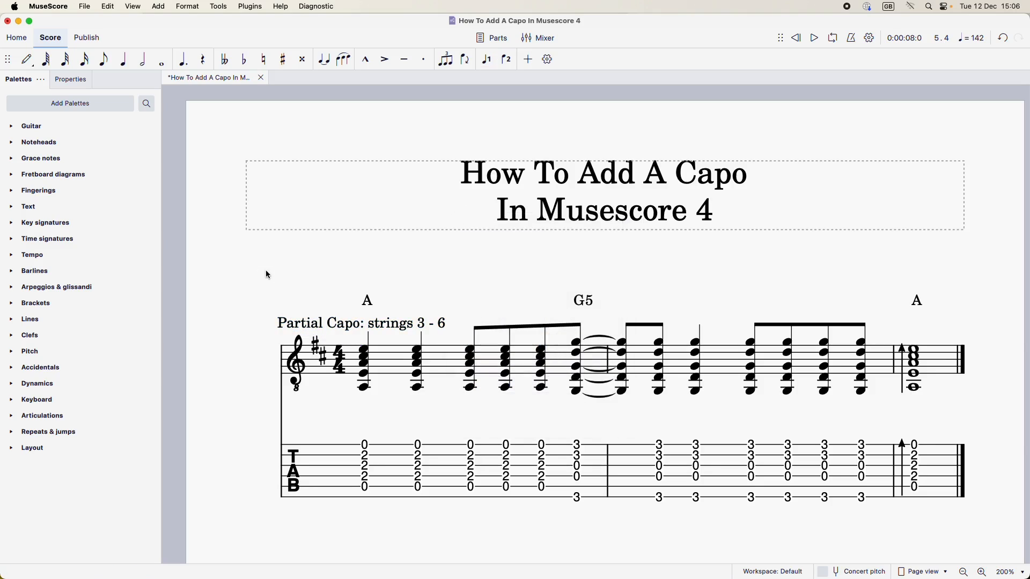
# Undo the partial capo text's move, its custom wording and the exclusion of strings 1 and 2, and deselect the capo.
pyautogui.press('super+z')
pyautogui.press('super+z')
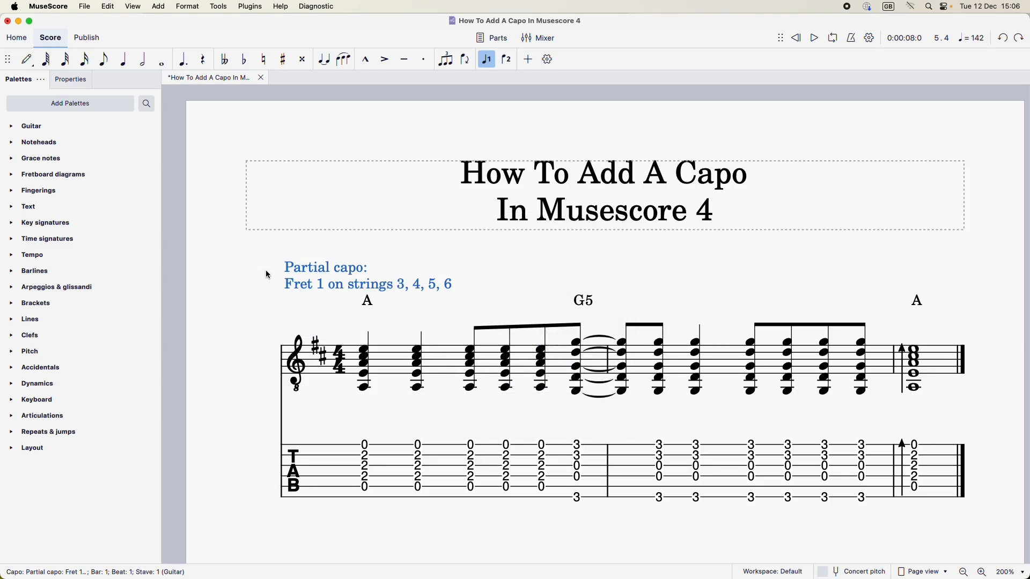
pyautogui.press('super+z')
pyautogui.press('super+z')
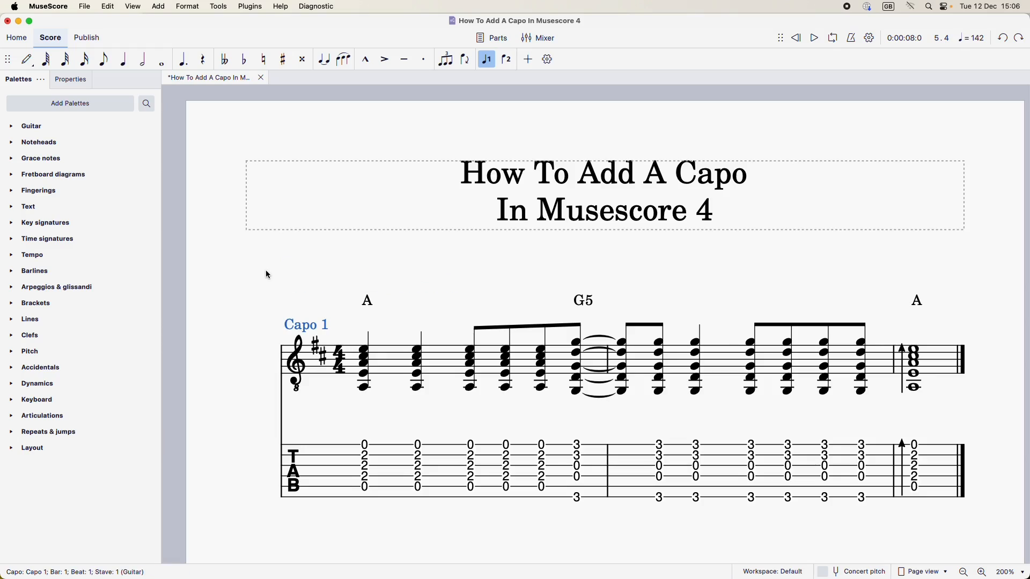
pyautogui.click(281, 283)
# Place the capo marking below the staff, switch it back to above and close its settings.
pyautogui.click(315, 327)
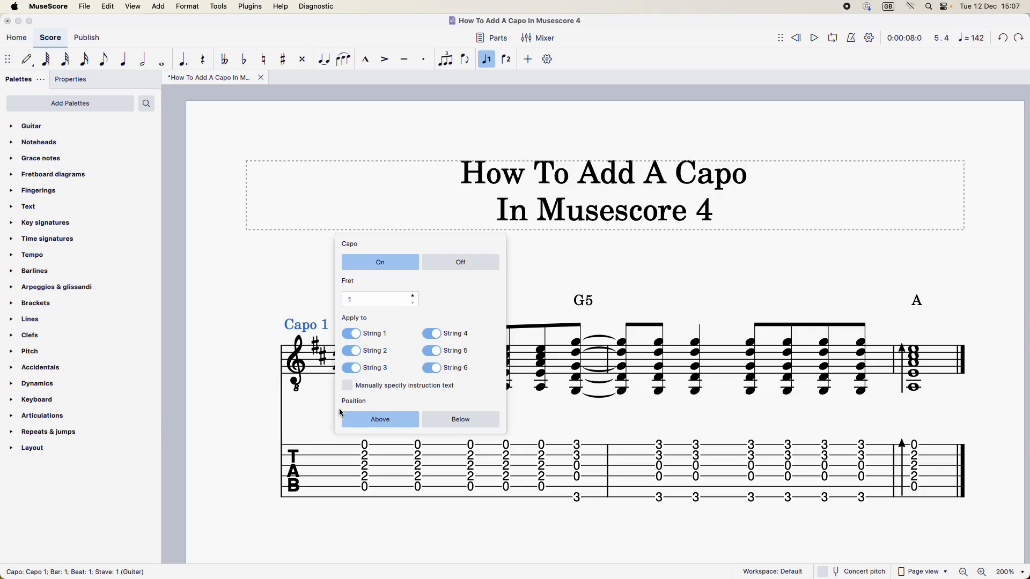
pyautogui.click(461, 421)
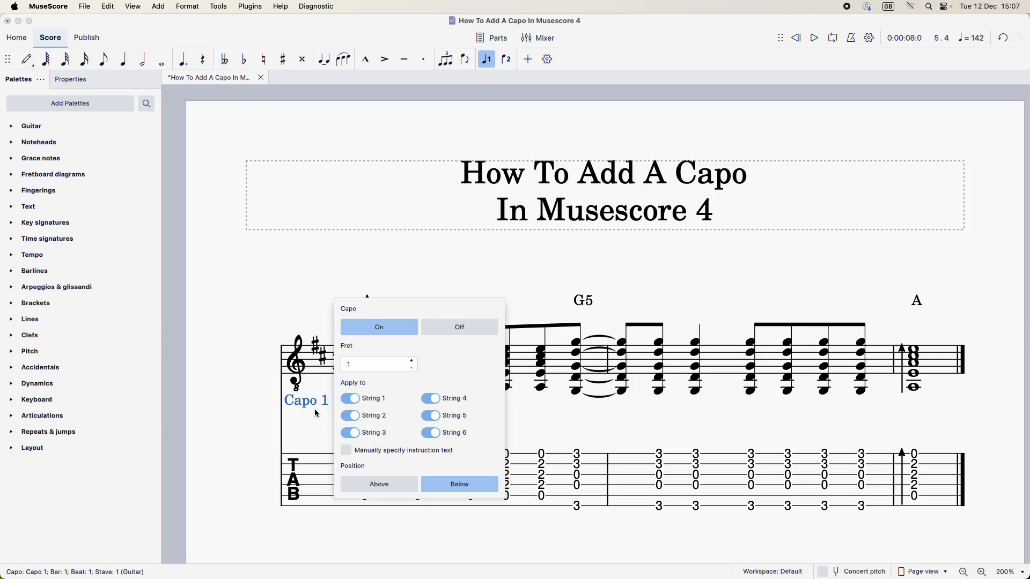
pyautogui.click(376, 484)
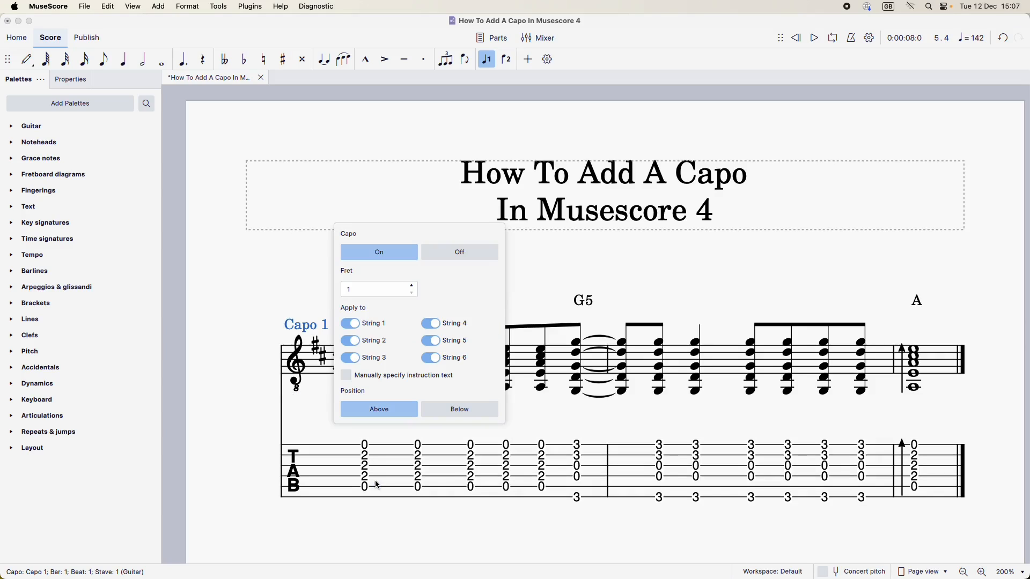
pyautogui.click(243, 292)
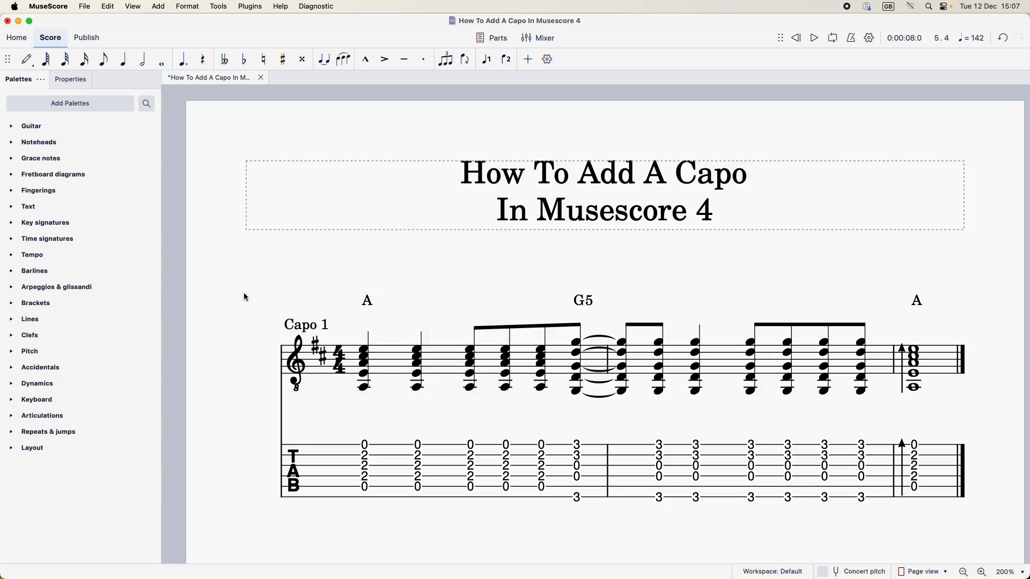